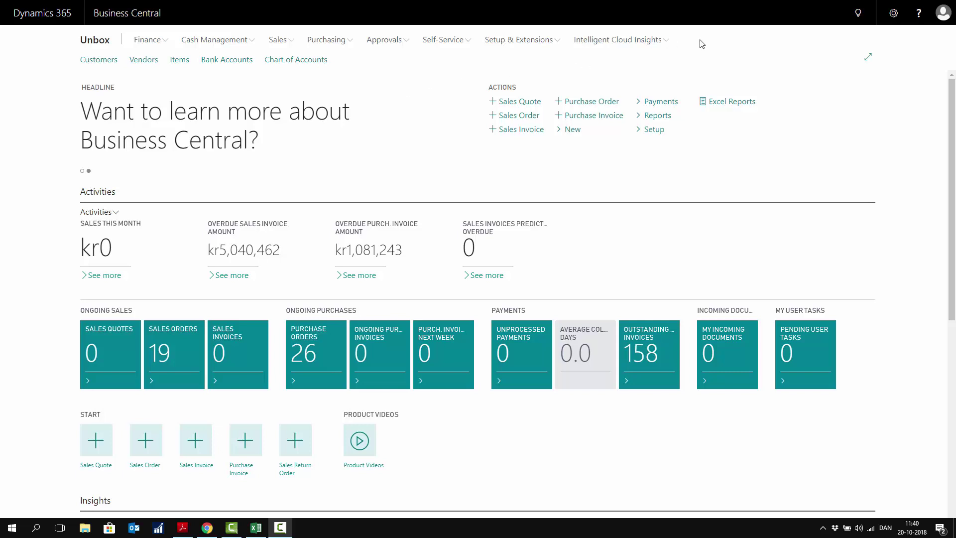
Open the Tell Me search for pages and tasks from the top bar.
{"action": "left_click", "coordinate": [855, 15]}
Search 'dim', open the Dimensions list, and select the PROJECT dimension.
{"action": "type", "text": "dim"}
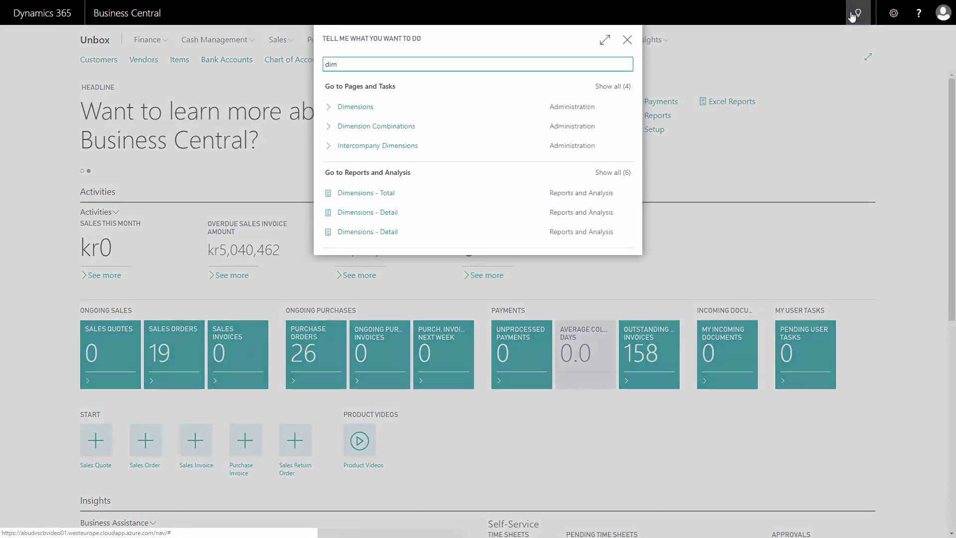
{"action": "left_click", "coordinate": [364, 109]}
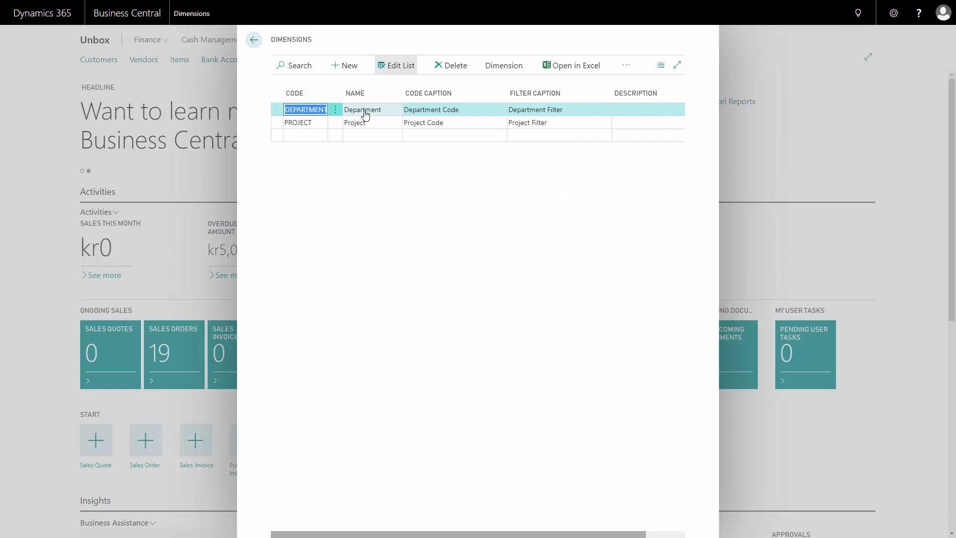
{"action": "left_click", "coordinate": [382, 122]}
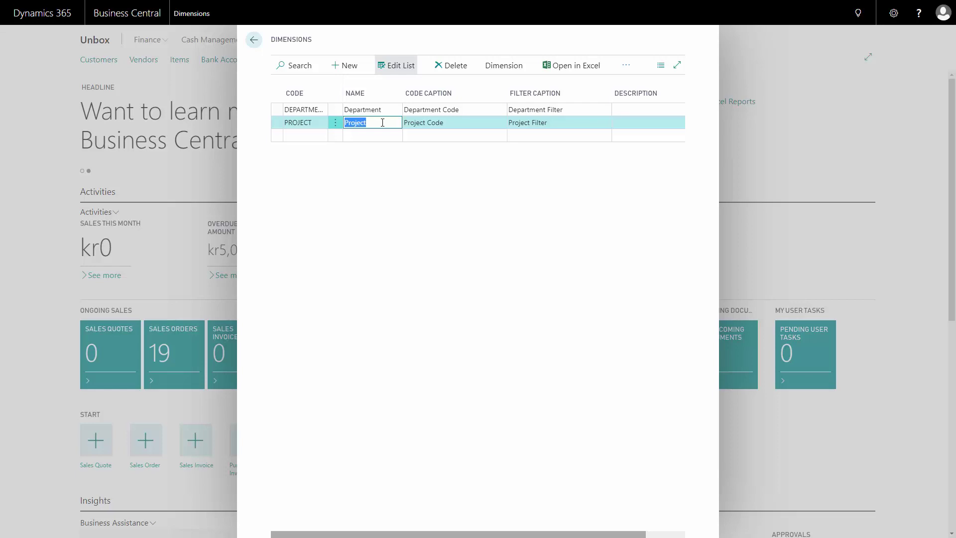
{"action": "left_click", "coordinate": [309, 122]}
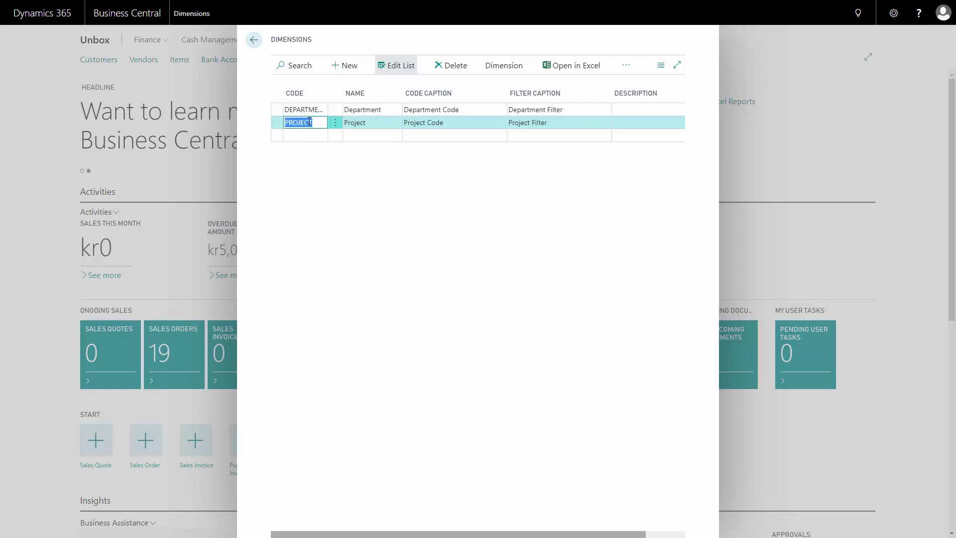
{"action": "left_click", "coordinate": [504, 68]}
Add a PROJECT dimension value with code 49 and name Misc, then close the dimension pages.
{"action": "left_click", "coordinate": [315, 88]}
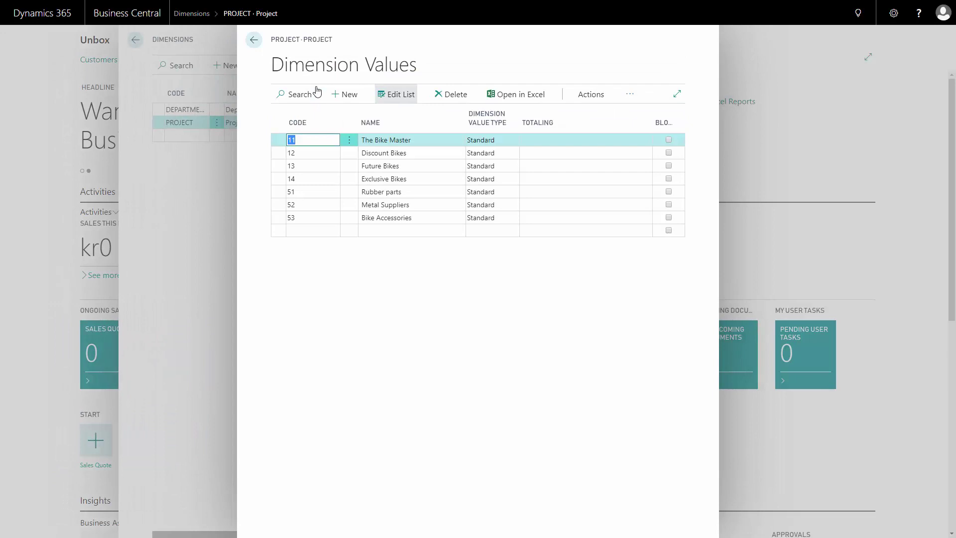
{"action": "left_click", "coordinate": [301, 230]}
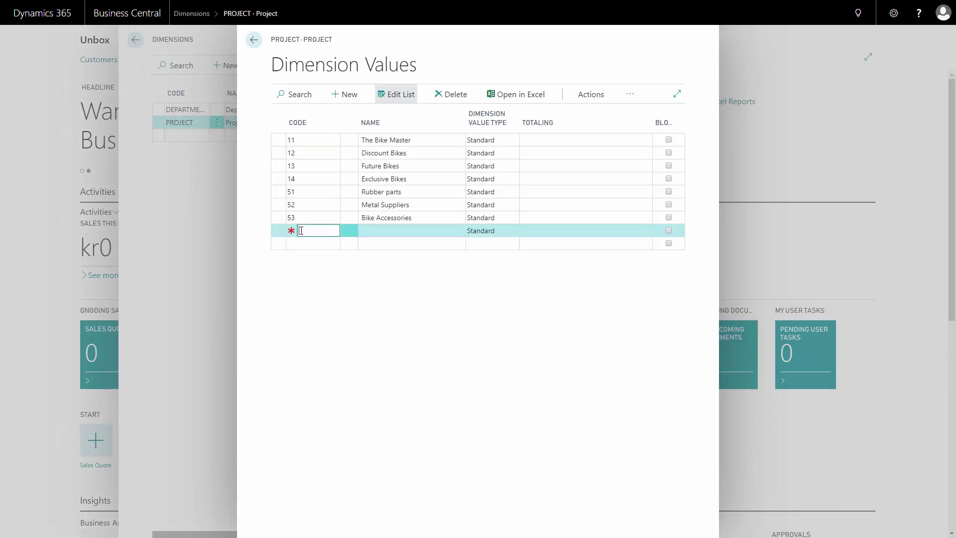
{"action": "key", "text": "Tab"}
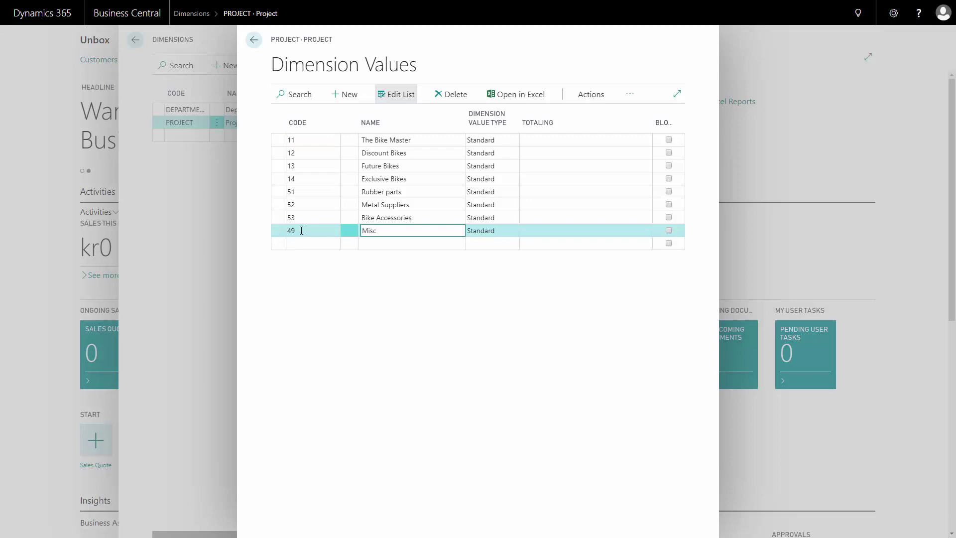
{"action": "type", "text": "Misc"}
{"action": "key", "text": "Tab"}
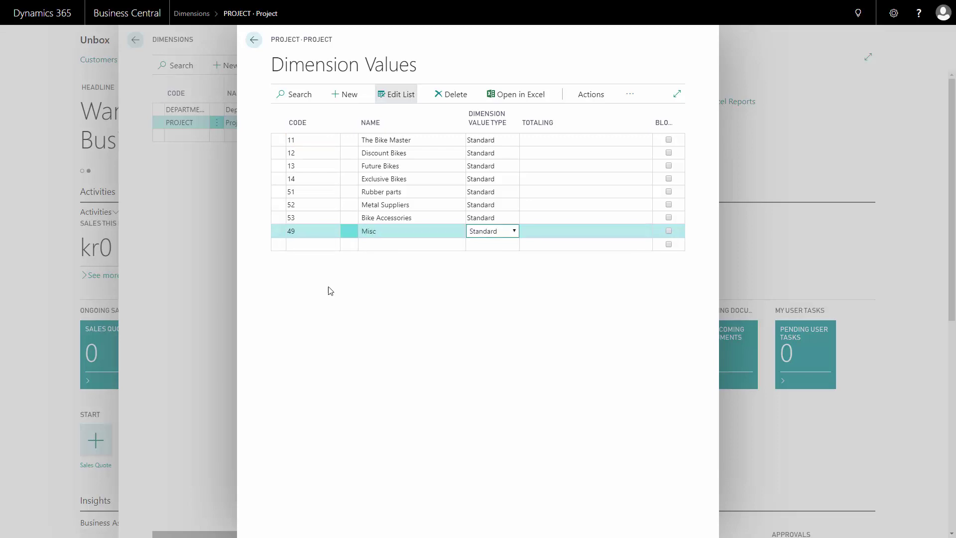
{"action": "left_click", "coordinate": [416, 219]}
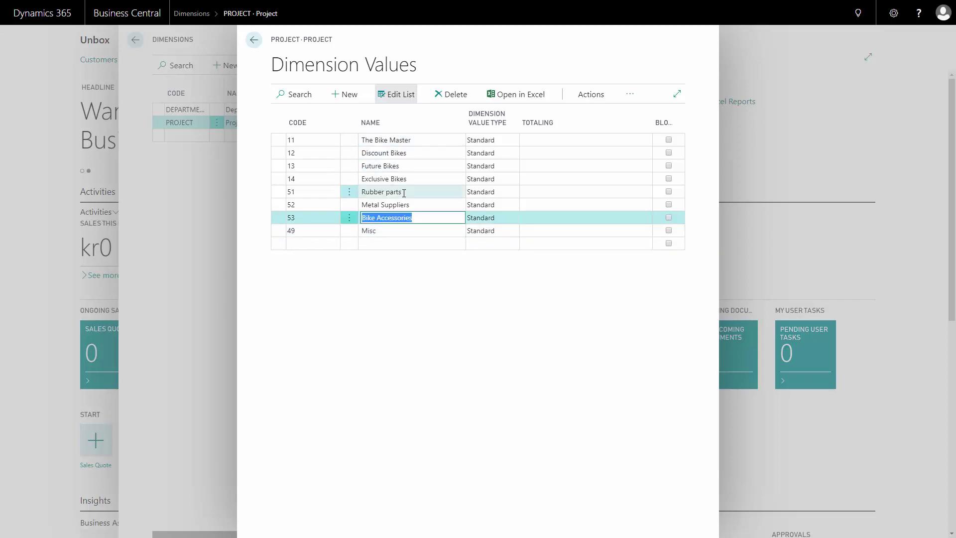
{"action": "key", "text": "Escape"}
{"action": "key", "text": "Escape"}
{"action": "key", "text": "Escape"}
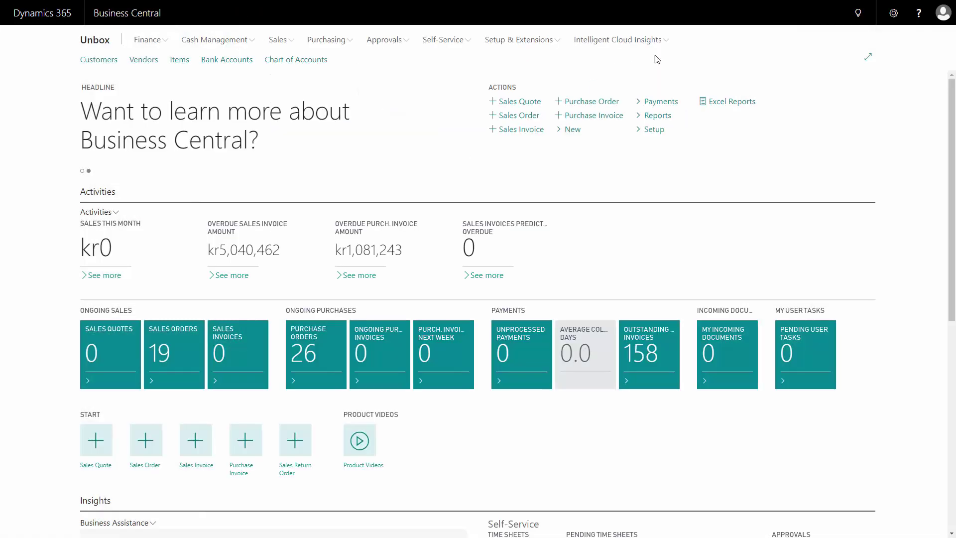
Search 'customer', open the Customers list, and open customer 85000 Rush and Speed.
{"action": "left_click", "coordinate": [857, 14]}
{"action": "type", "text": "customer"}
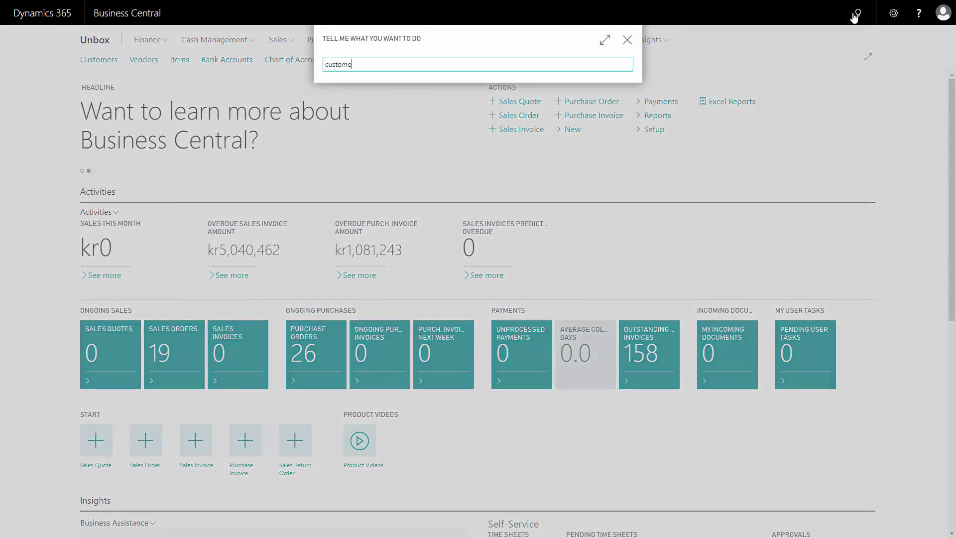
{"action": "left_click", "coordinate": [367, 182]}
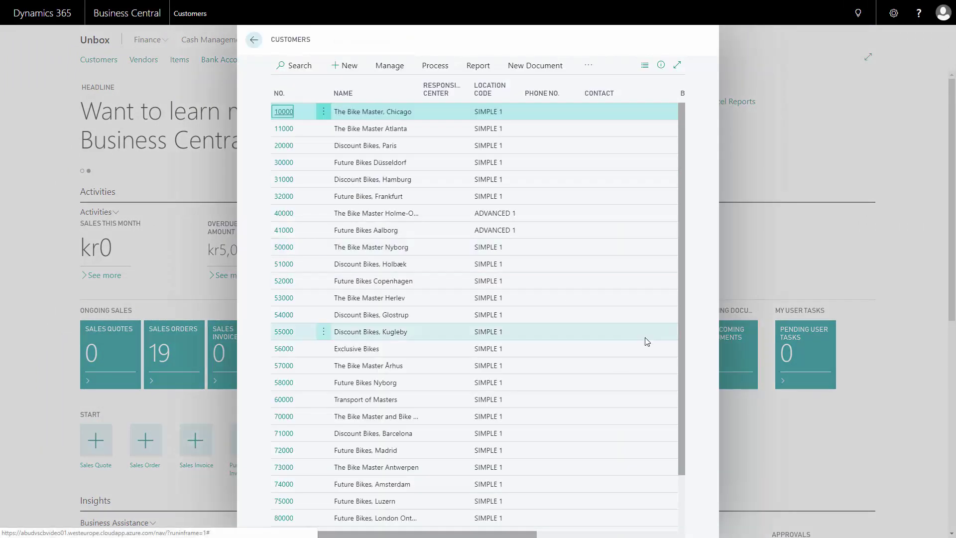
{"action": "left_click_drag", "start_coordinate": [679, 339], "coordinate": [679, 402]}
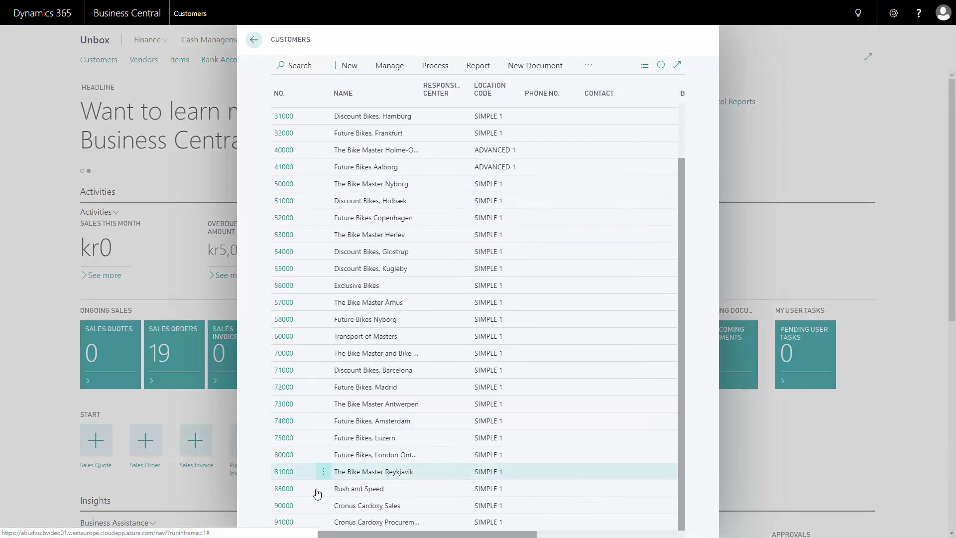
{"action": "left_click", "coordinate": [284, 491]}
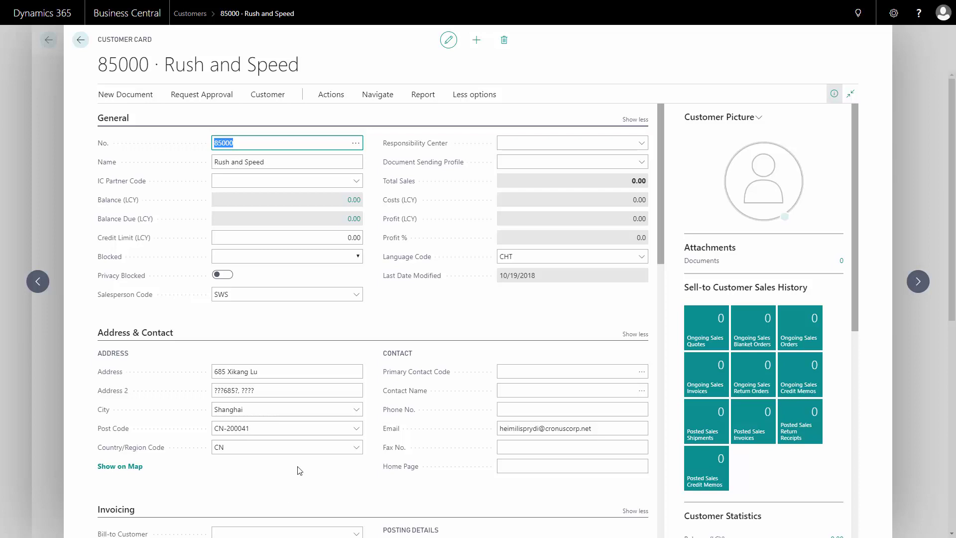
Give the customer a default dimension of PROJECT with value code 49 (Misc).
{"action": "left_click", "coordinate": [379, 95]}
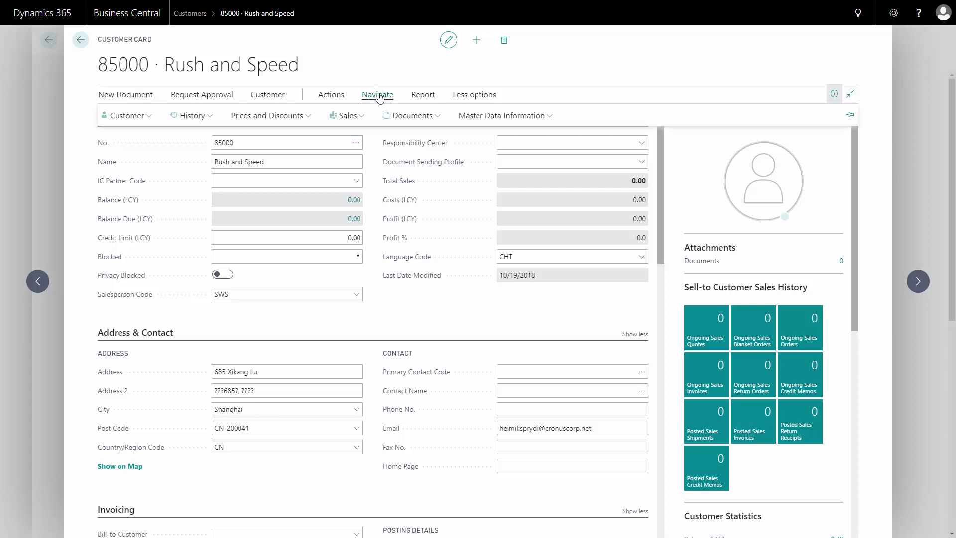
{"action": "left_click", "coordinate": [145, 116]}
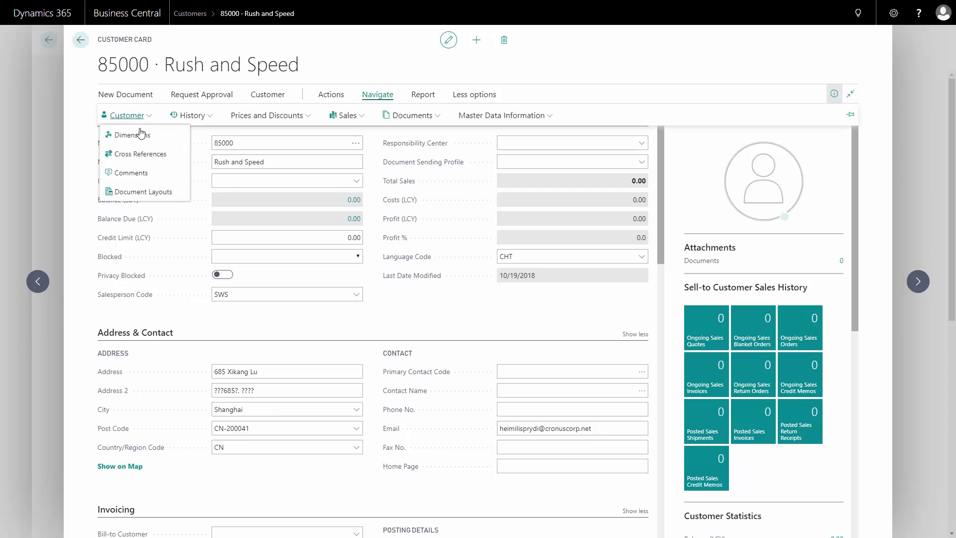
{"action": "left_click", "coordinate": [127, 132]}
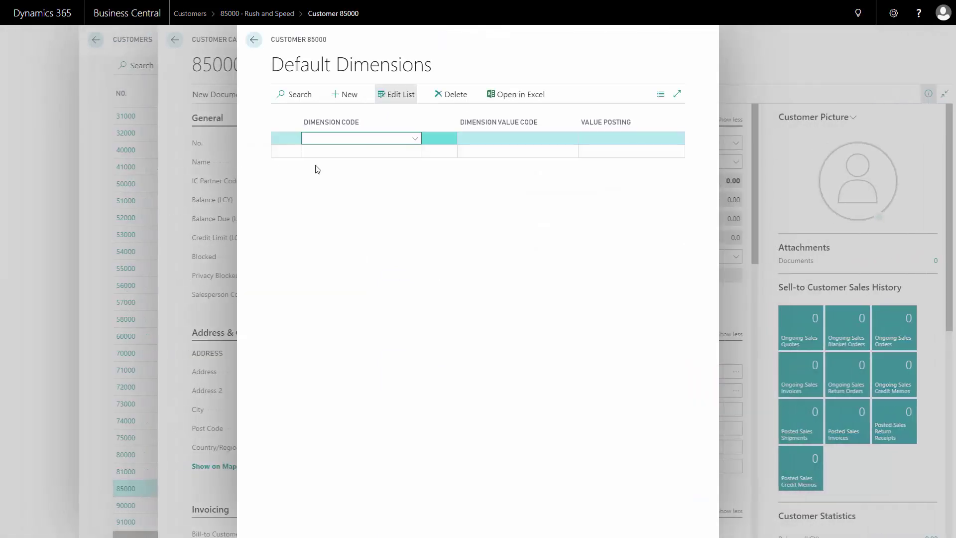
{"action": "left_click", "coordinate": [415, 139]}
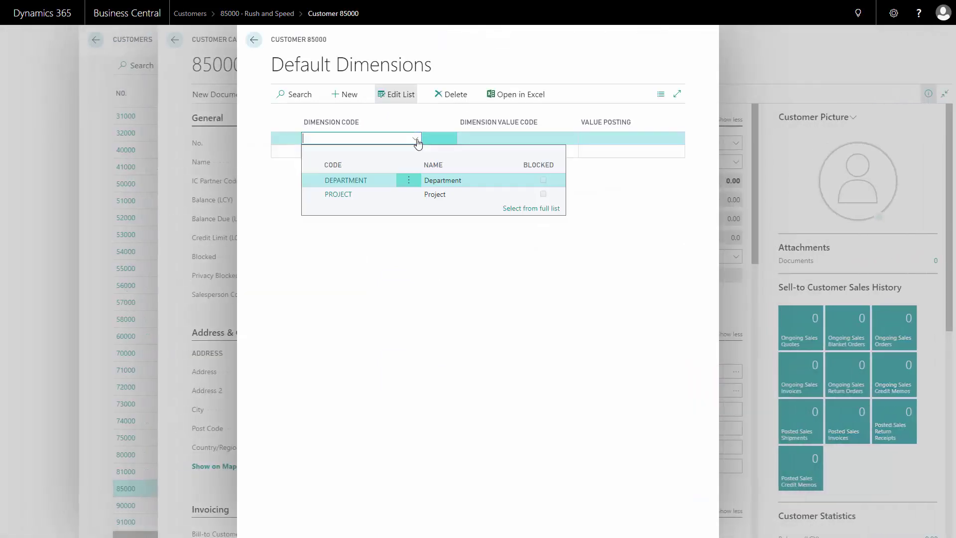
{"action": "left_click", "coordinate": [342, 198]}
{"action": "left_click", "coordinate": [523, 140]}
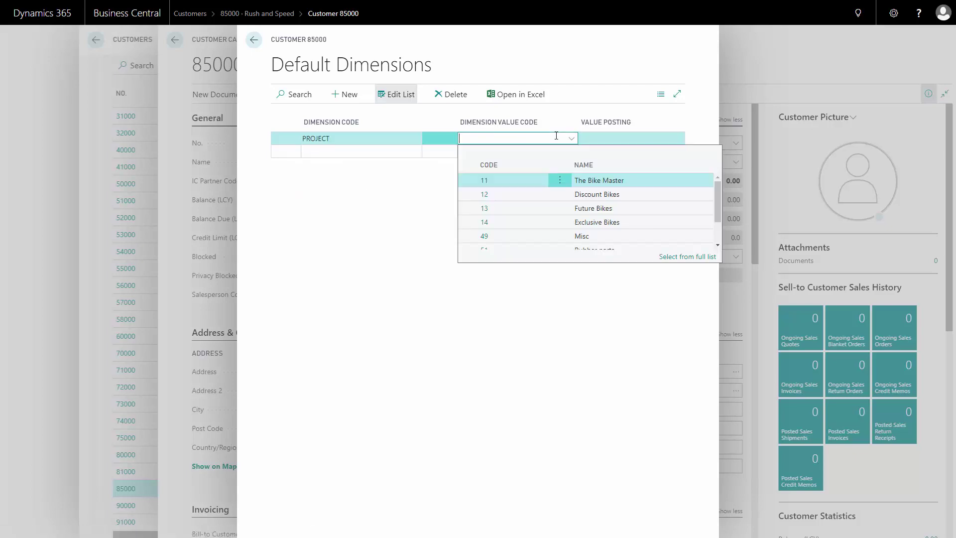
{"action": "left_click", "coordinate": [506, 238]}
{"action": "key", "text": "Down"}
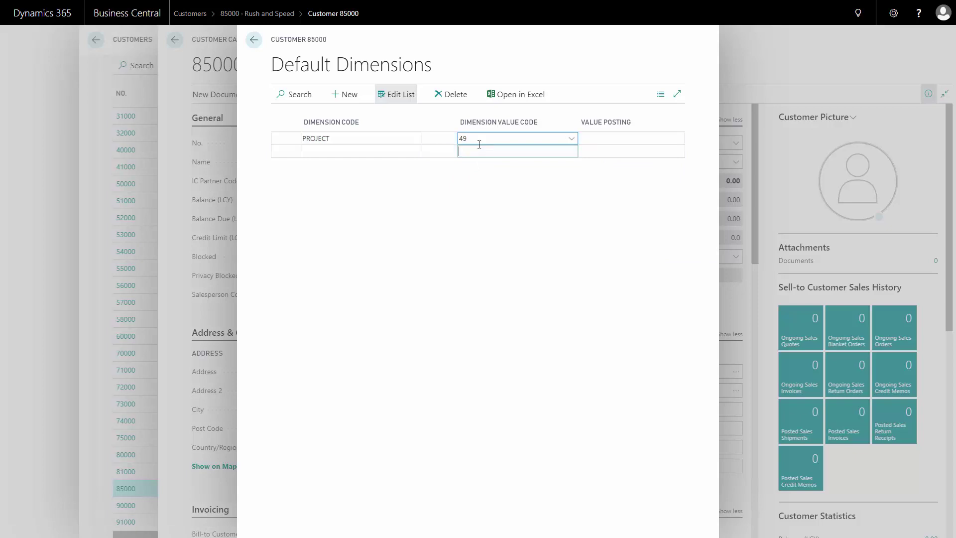
{"action": "left_click", "coordinate": [256, 45]}
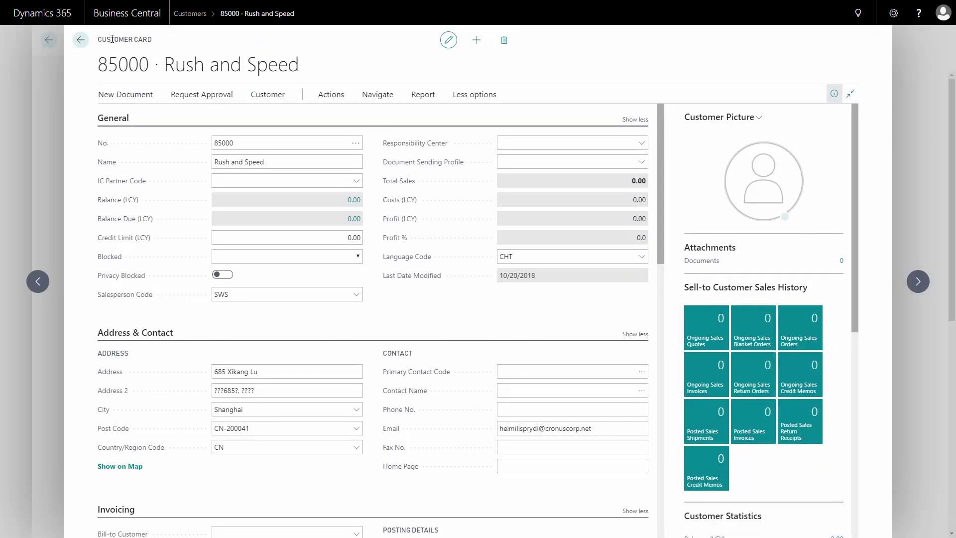
Close the customer card and list, then open Sales Orders via a 'sale ord' search.
{"action": "left_click", "coordinate": [81, 41]}
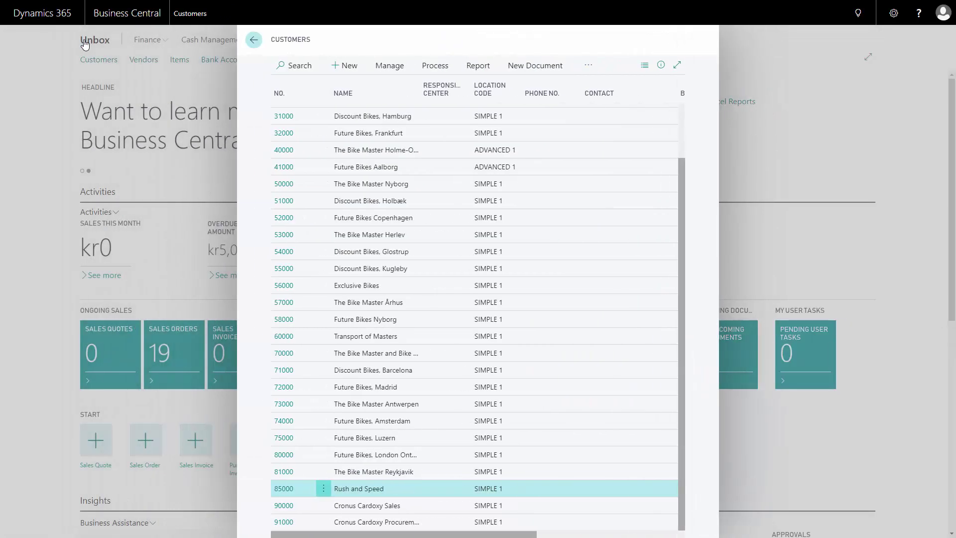
{"action": "left_click", "coordinate": [255, 43]}
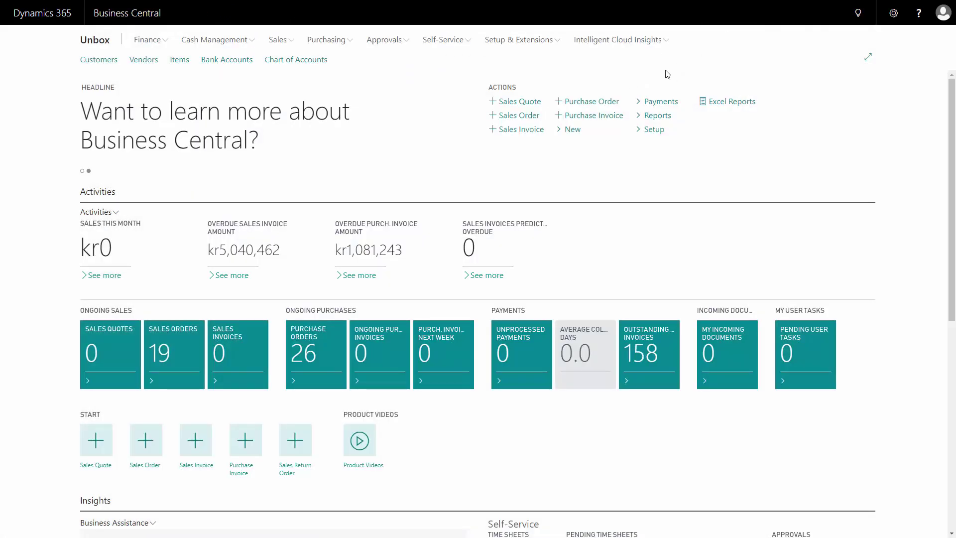
{"action": "left_click", "coordinate": [857, 14]}
{"action": "type", "text": "sa"}
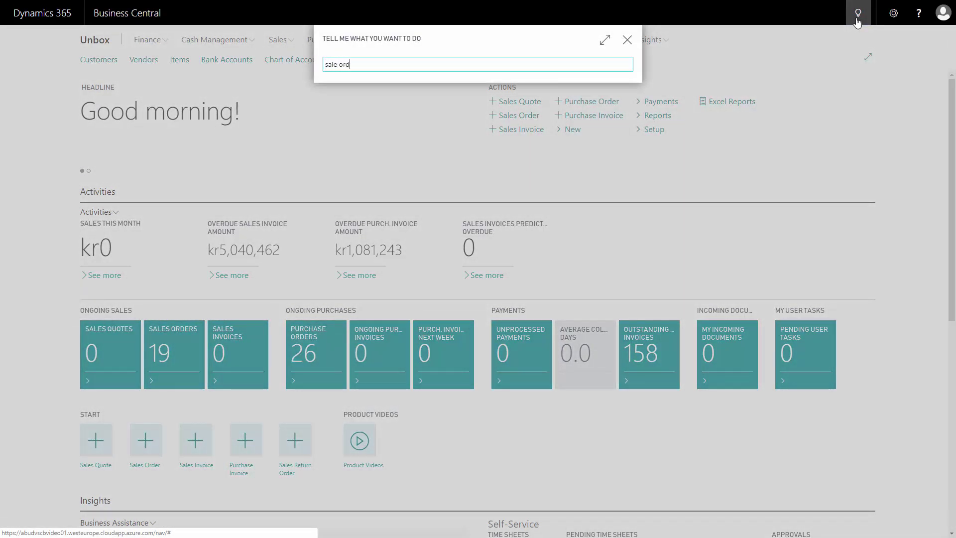
{"action": "type", "text": "le ord"}
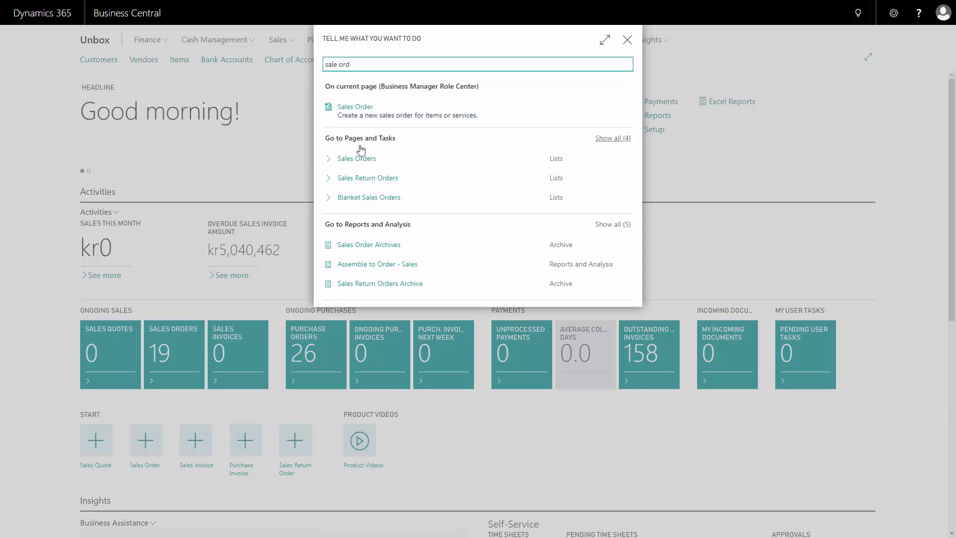
{"action": "left_click", "coordinate": [363, 161]}
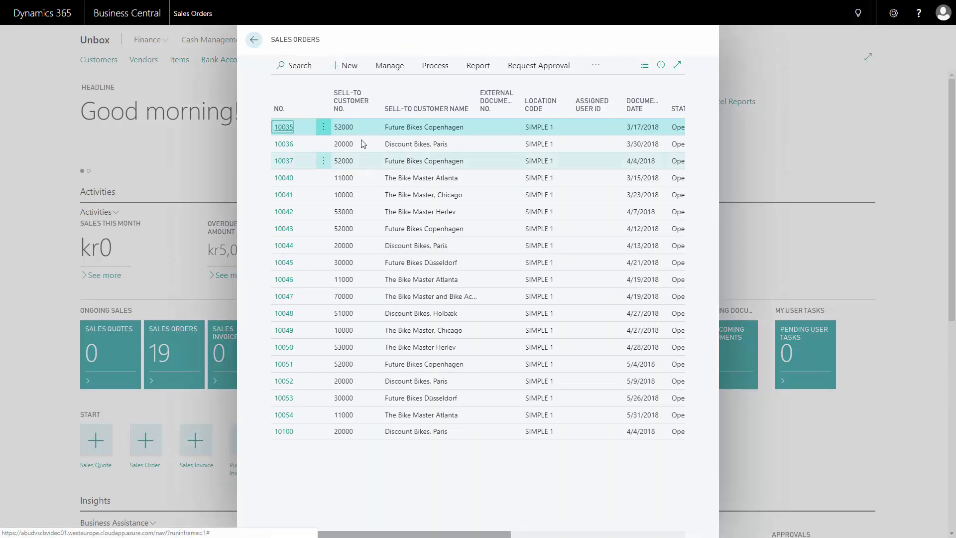
Create a new sales order for Rush and Speed with a line for item 1000, quantity 10.
{"action": "left_click", "coordinate": [346, 70]}
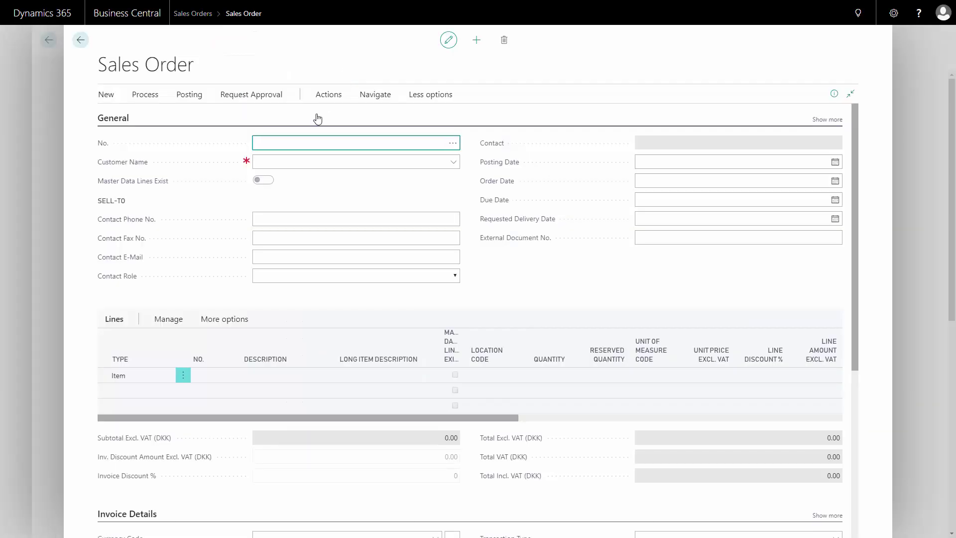
{"action": "left_click", "coordinate": [286, 164]}
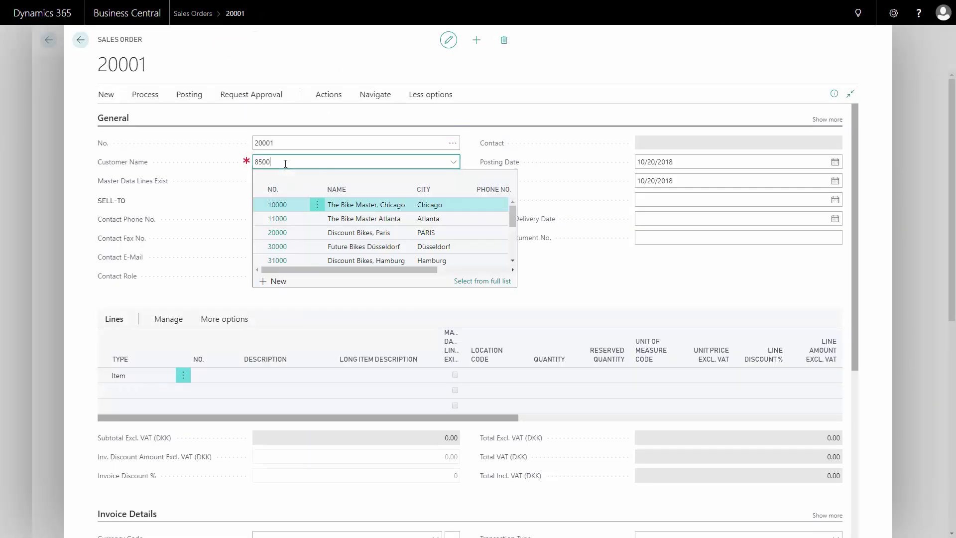
{"action": "key", "text": "Tab"}
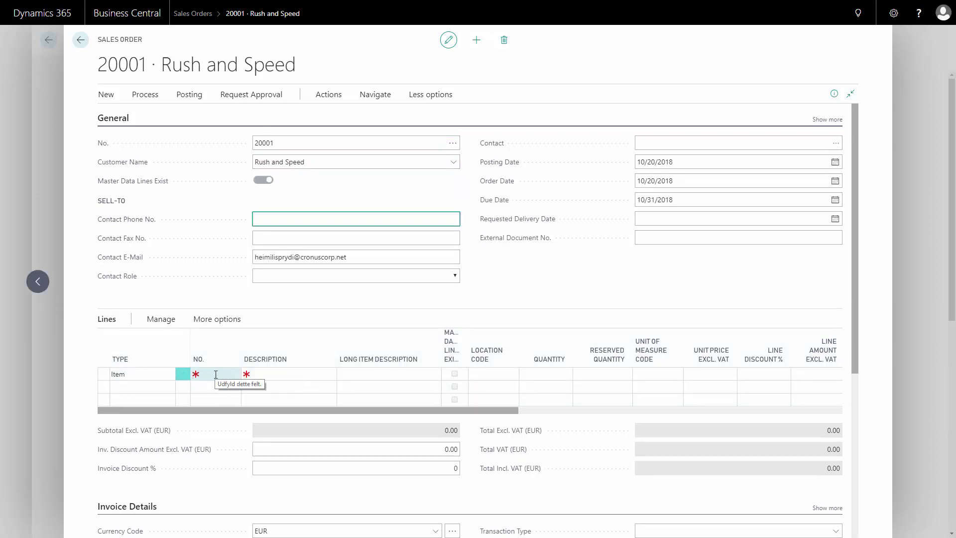
{"action": "left_click", "coordinate": [216, 375]}
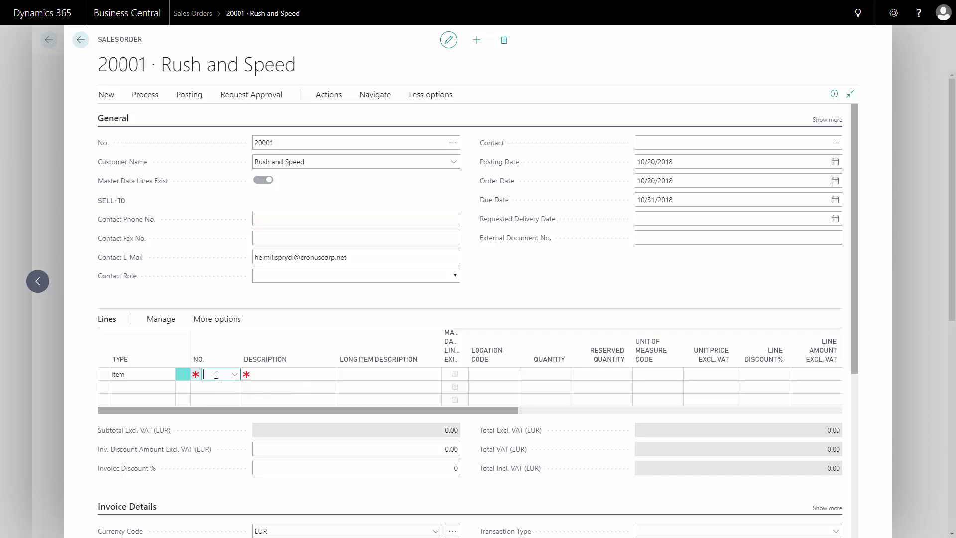
{"action": "type", "text": "1000"}
{"action": "key", "text": "Tab"}
{"action": "key", "text": "Tab"}
{"action": "key", "text": "Tab"}
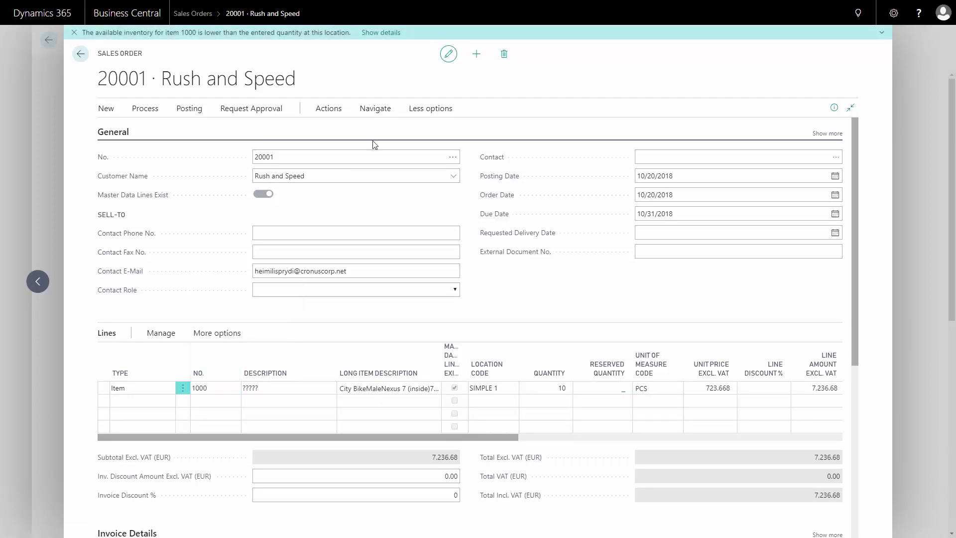
{"action": "left_click", "coordinate": [376, 114]}
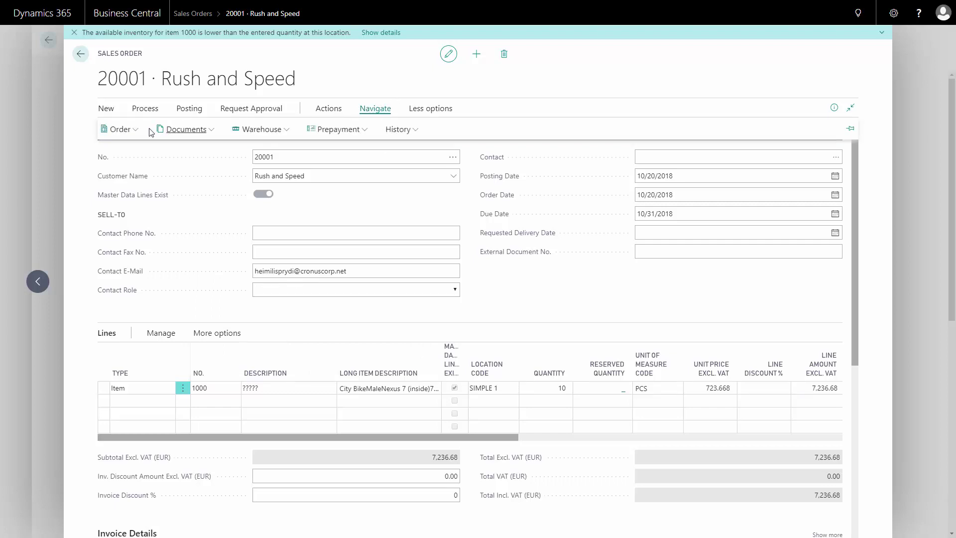
{"action": "left_click", "coordinate": [132, 130]}
{"action": "left_click", "coordinate": [129, 169]}
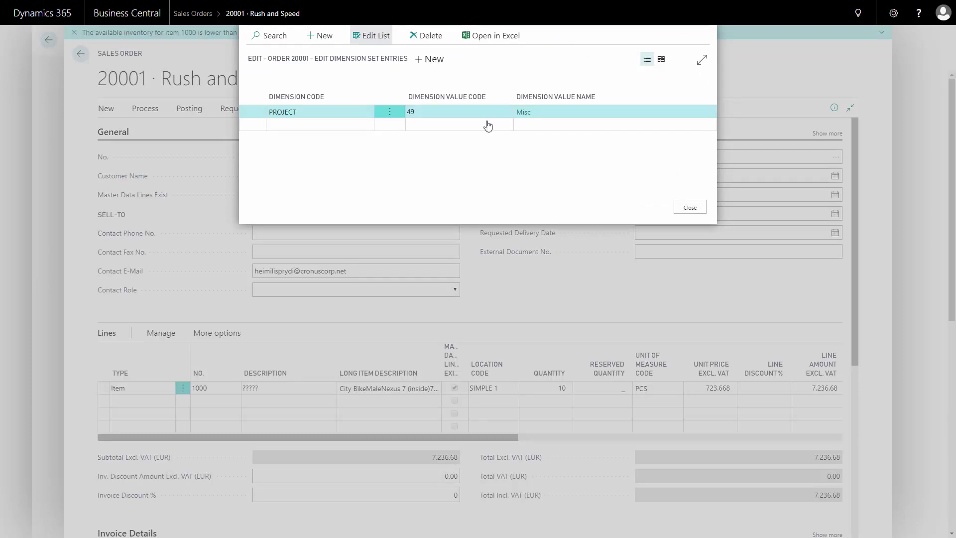
{"action": "left_click", "coordinate": [691, 208]}
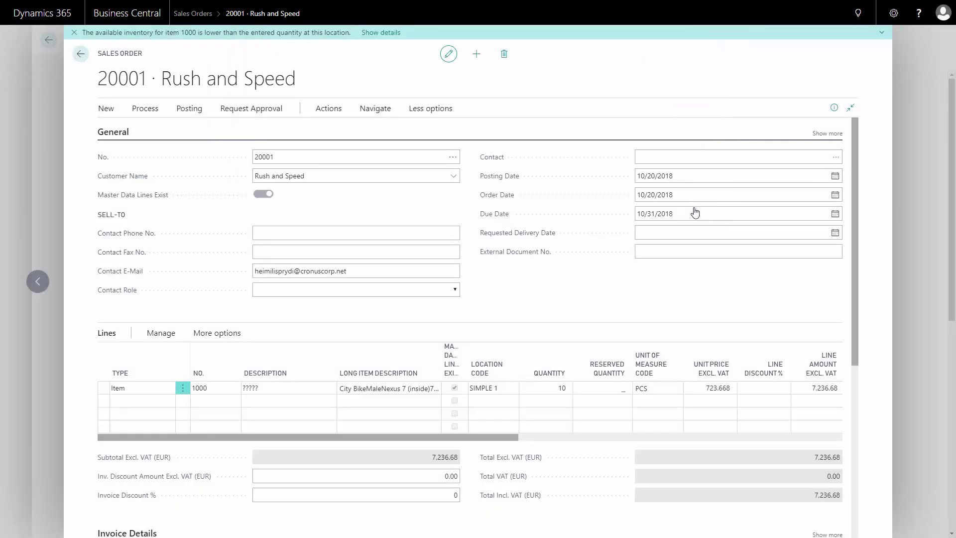
{"action": "left_click", "coordinate": [148, 109]}
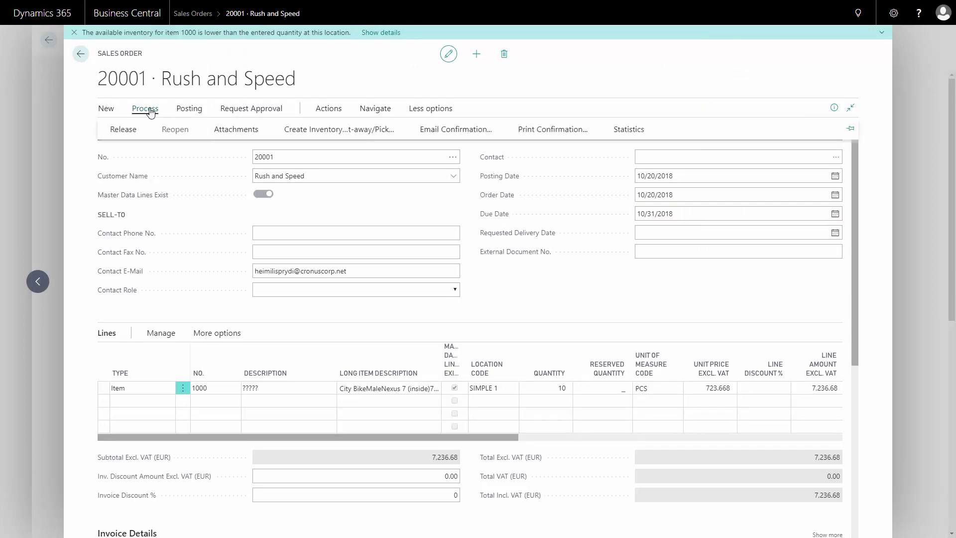
Post order 20001 as Ship and Invoice, skip opening posted invoice 103037, and close the list.
{"action": "left_click", "coordinate": [187, 109]}
{"action": "left_click", "coordinate": [119, 129]}
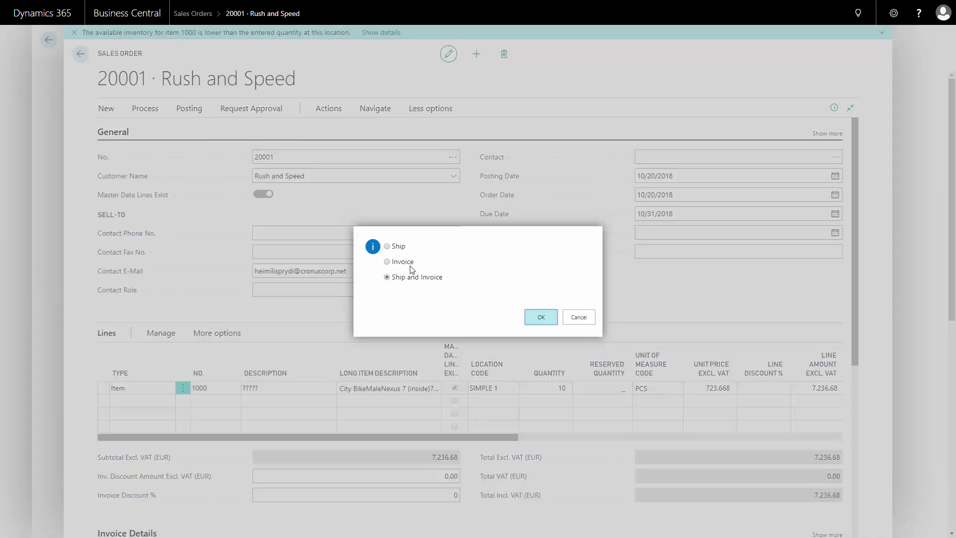
{"action": "left_click", "coordinate": [540, 318]}
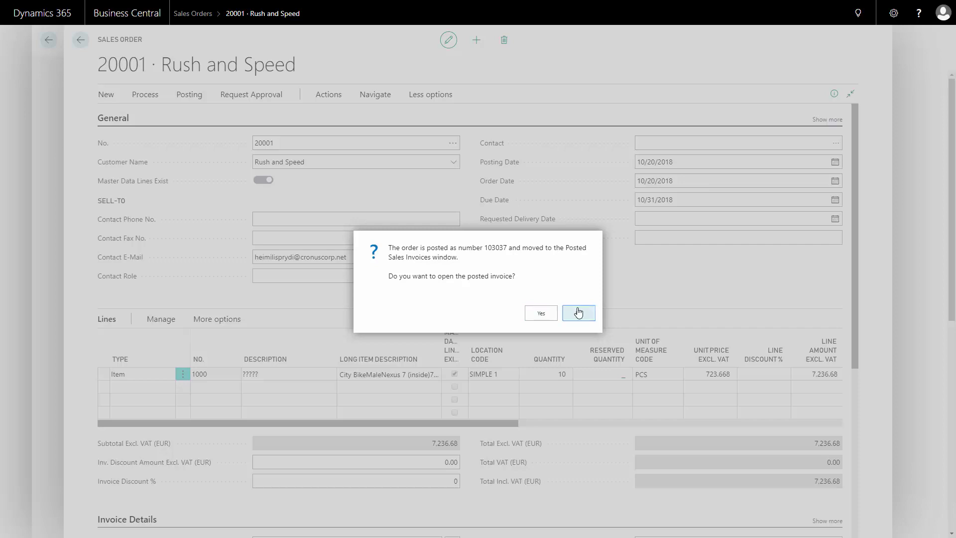
{"action": "left_click", "coordinate": [578, 314]}
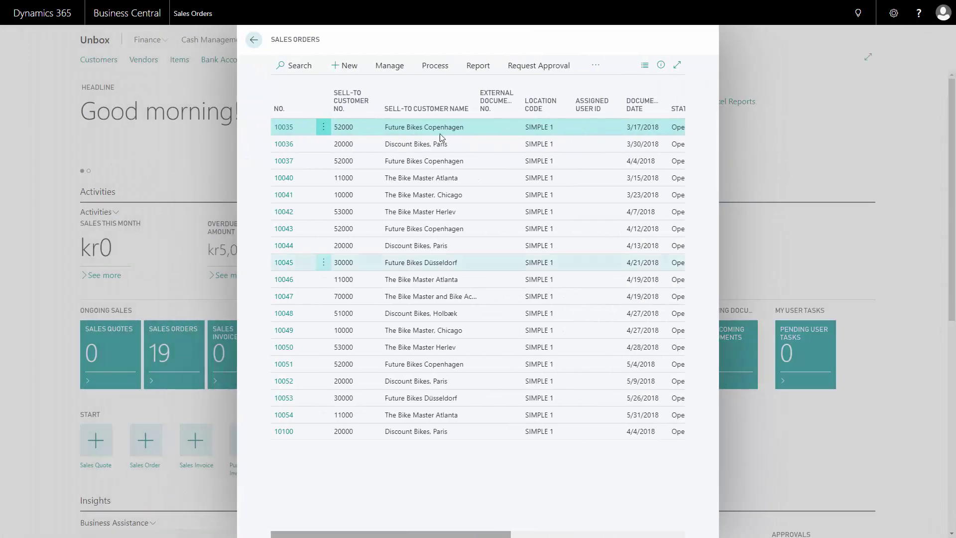
{"action": "left_click", "coordinate": [255, 40]}
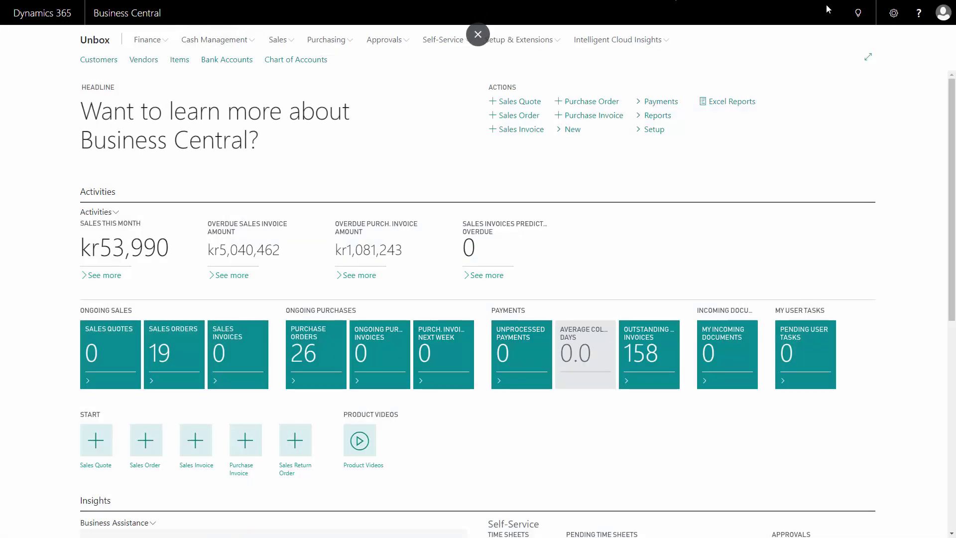
Search 'chart of' and open the Chart of Accounts list.
{"action": "left_click", "coordinate": [855, 18]}
{"action": "type", "text": "chart of"}
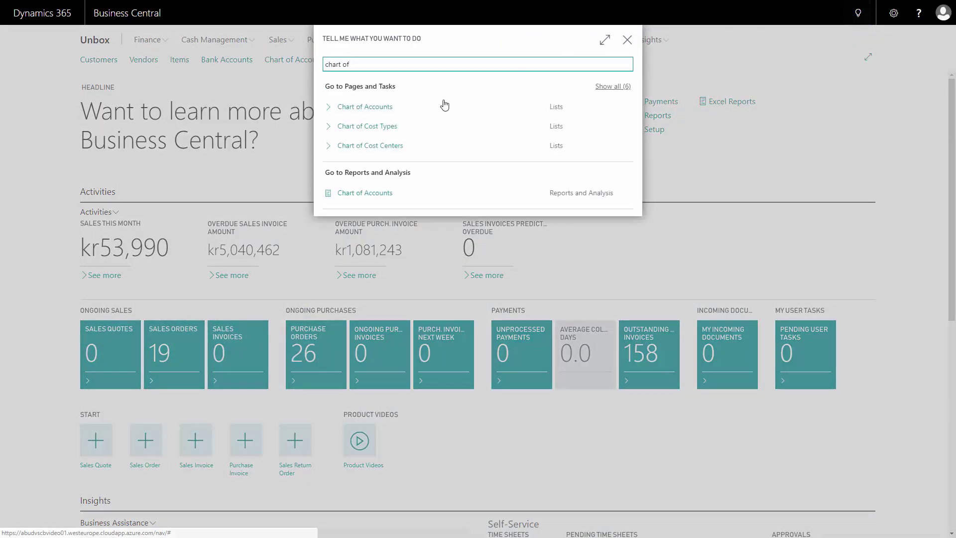
{"action": "left_click", "coordinate": [366, 107]}
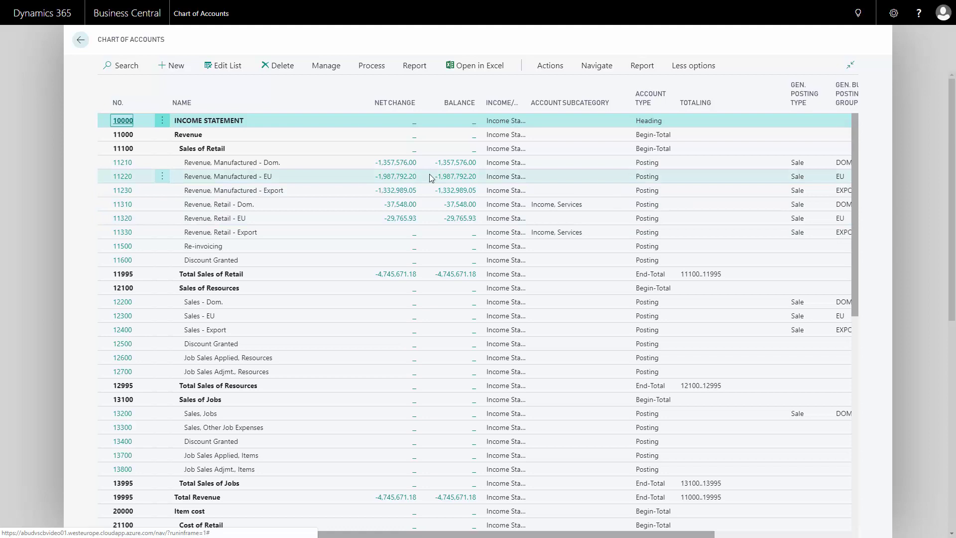
{"action": "left_click", "coordinate": [402, 104]}
Filter totals by Project Filter 49 and check the ledger entries behind account 11230's -53,989.97.
{"action": "left_click", "coordinate": [370, 125]}
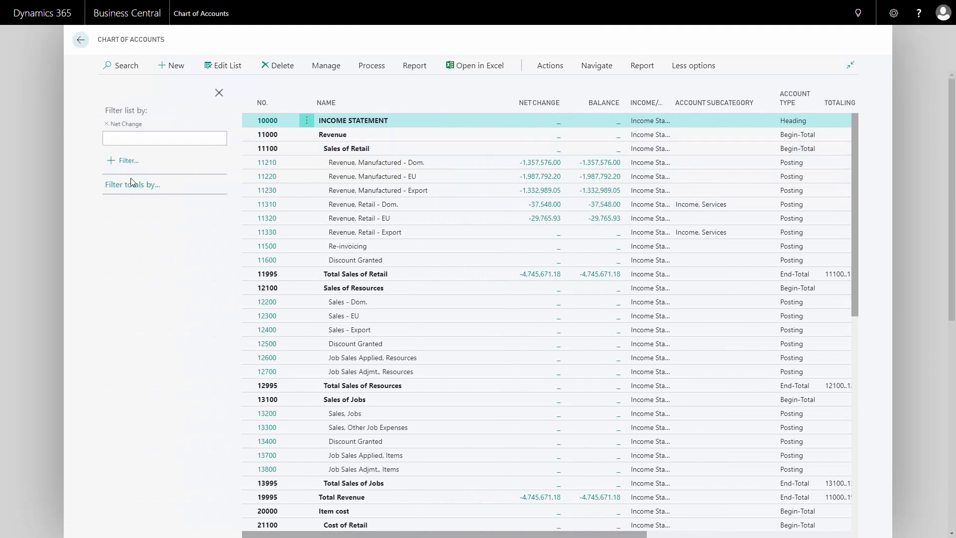
{"action": "left_click", "coordinate": [133, 184]}
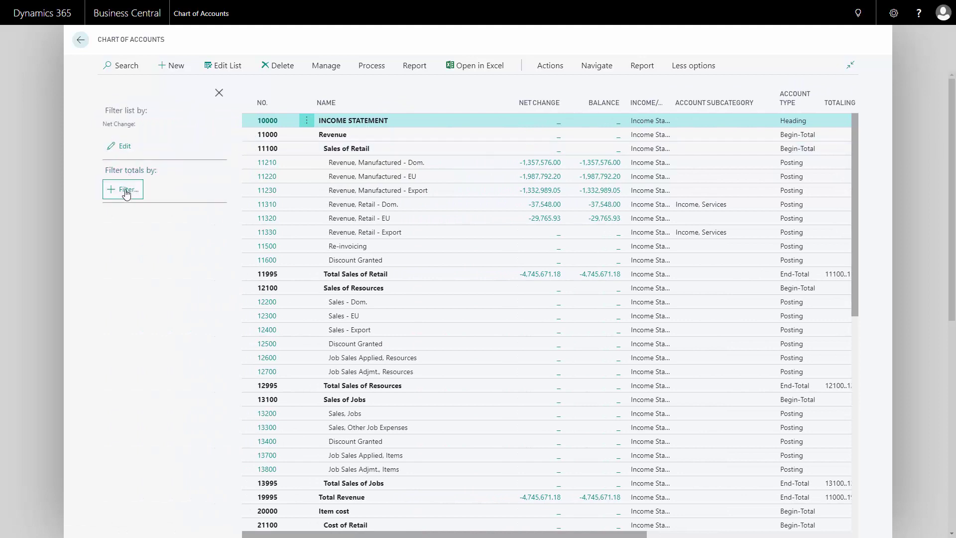
{"action": "left_click", "coordinate": [126, 192]}
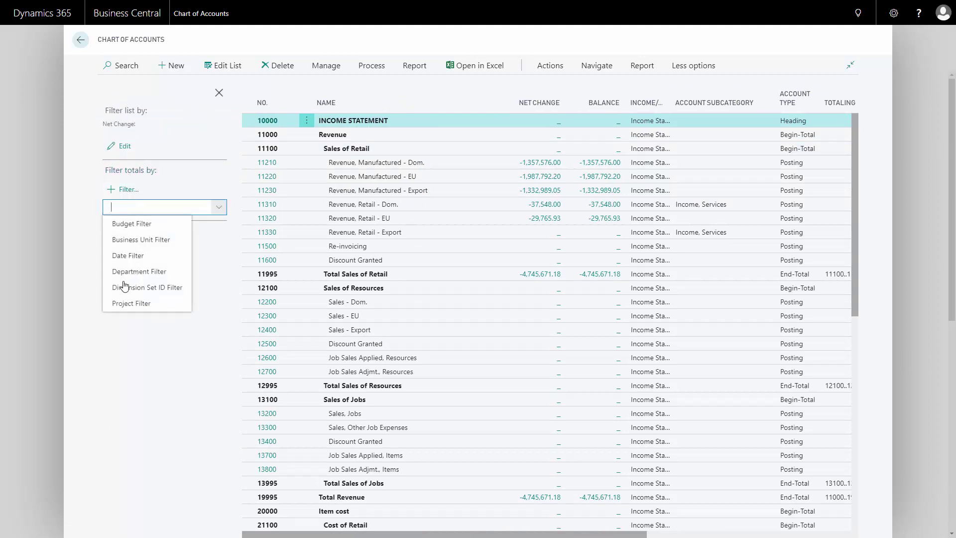
{"action": "left_click", "coordinate": [134, 304]}
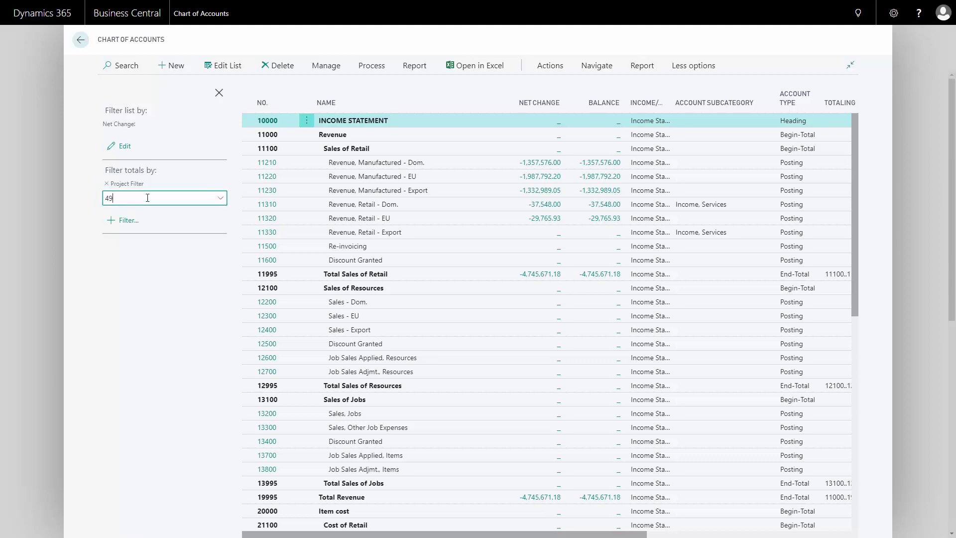
{"action": "key", "text": "Tab"}
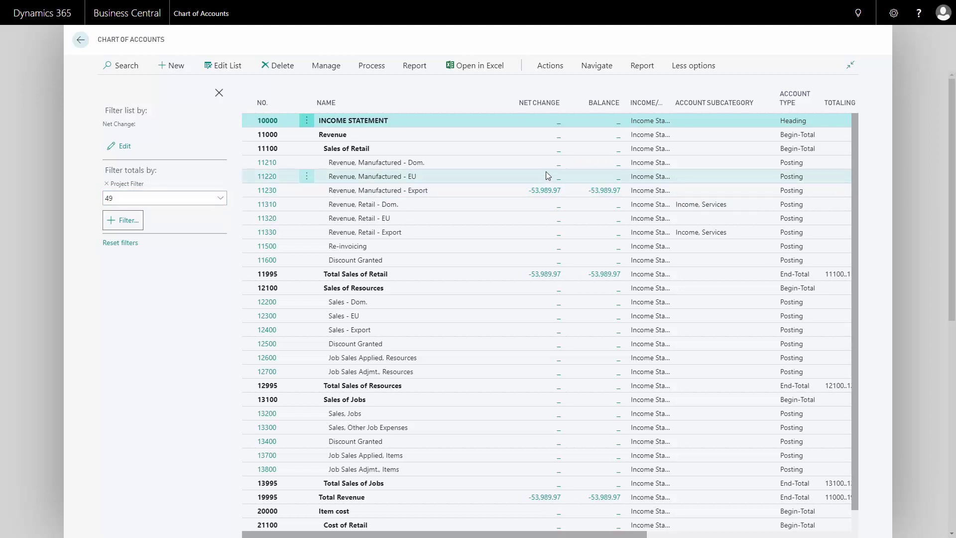
{"action": "left_click", "coordinate": [545, 191]}
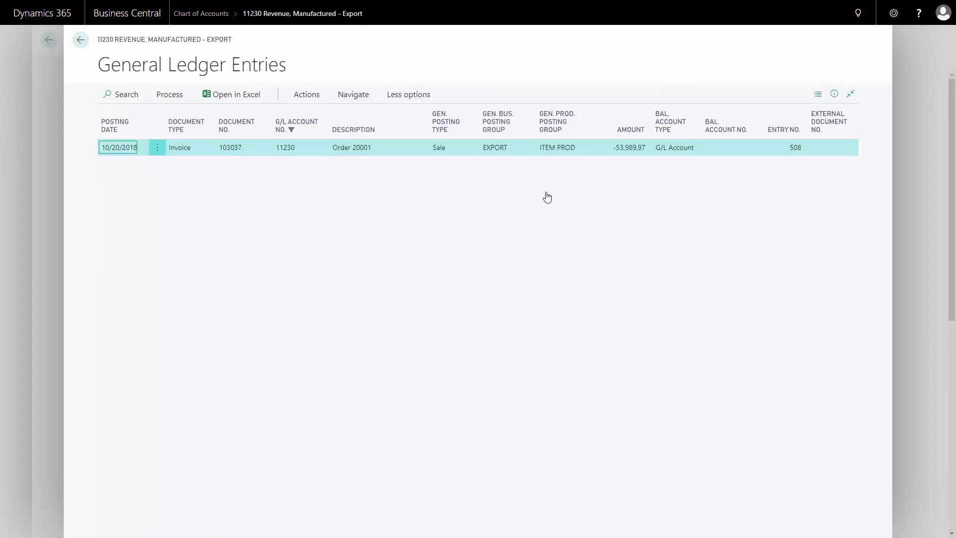
{"action": "key", "text": "Escape"}
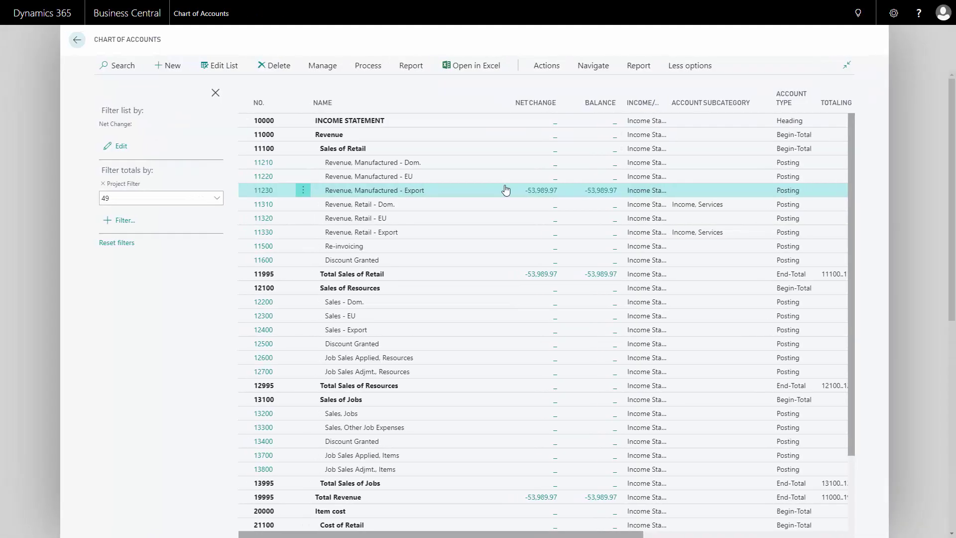
Filter the totals to project 11, review account 11230's Net Change entries, then return home.
{"action": "type", "text": "11"}
{"action": "key", "text": "Tab"}
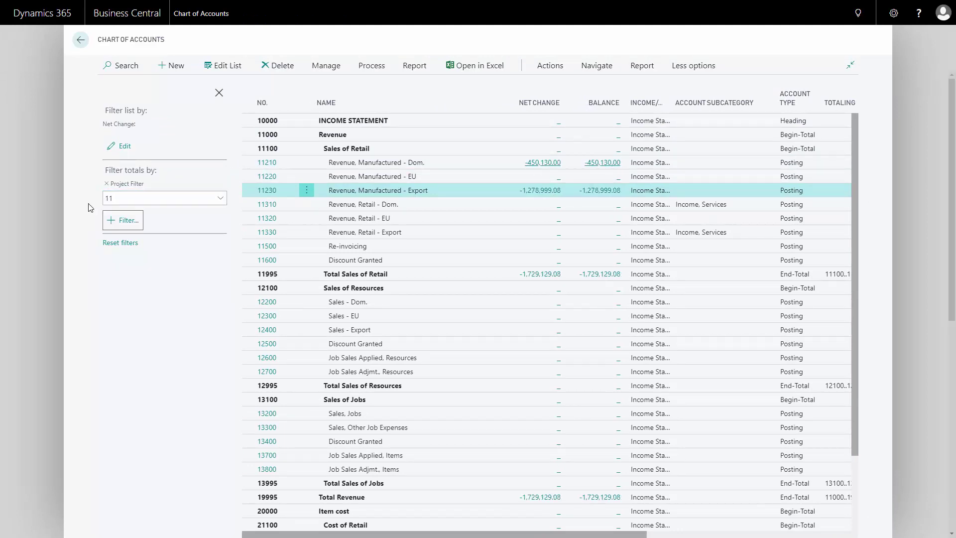
{"action": "left_click", "coordinate": [546, 191]}
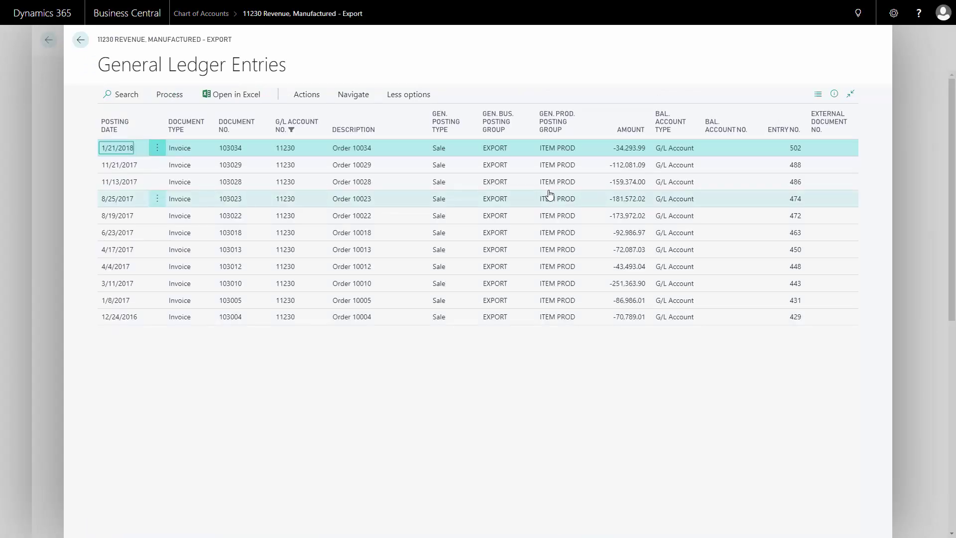
{"action": "key", "text": "Escape"}
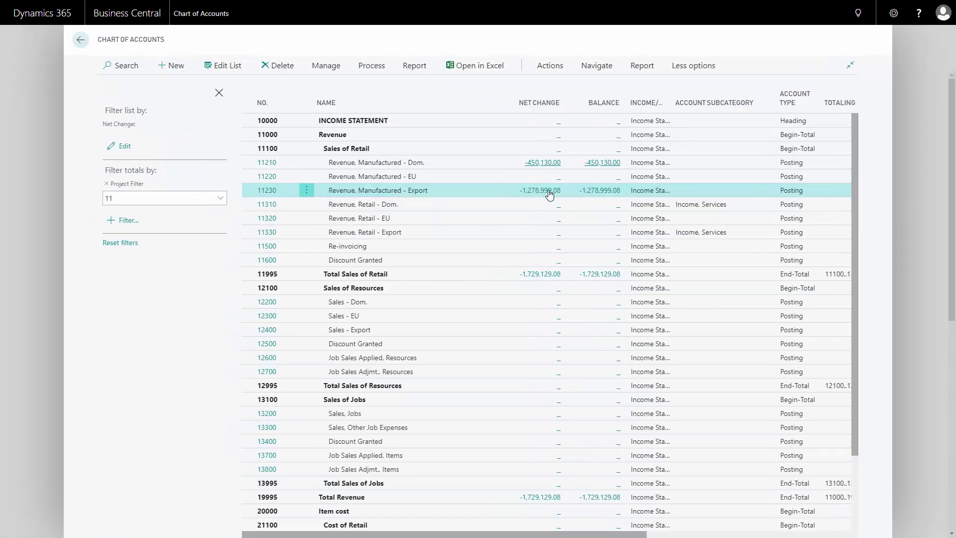
{"action": "left_click", "coordinate": [80, 40]}
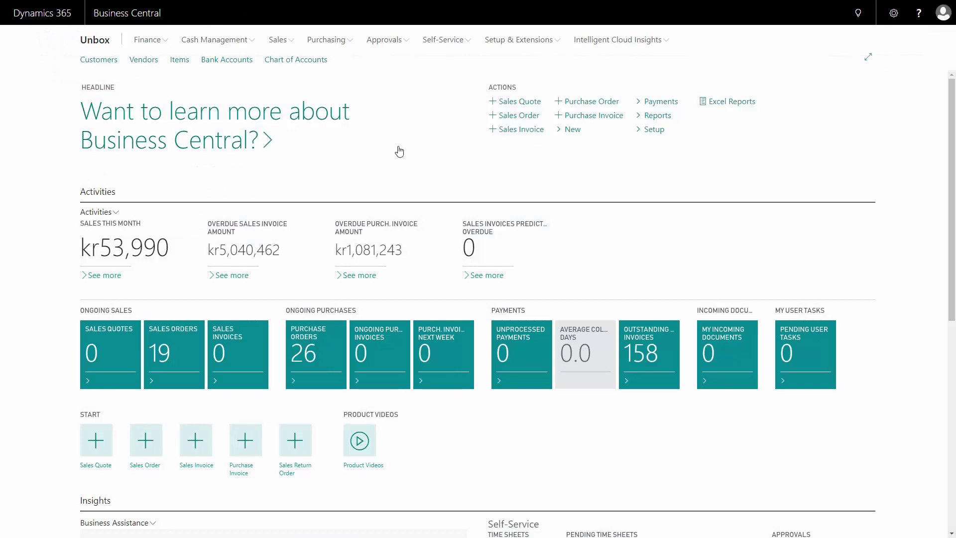
Find General Ledger Setup via search, view global dimensions PROJECT and DEPARTMENT, and show its actions.
{"action": "left_click", "coordinate": [859, 14]}
{"action": "type", "text": "gen"}
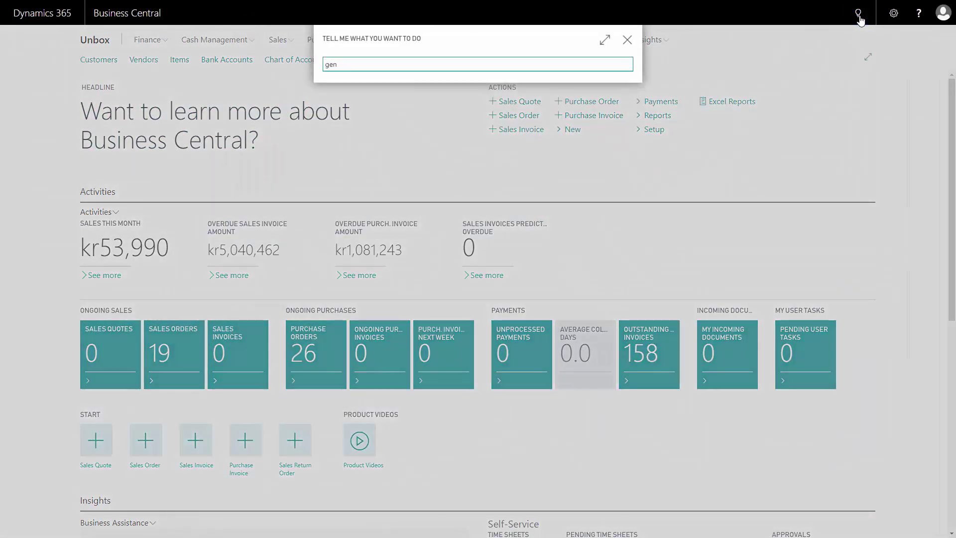
{"action": "type", "text": "eral tup"}
{"action": "left_click", "coordinate": [385, 108]}
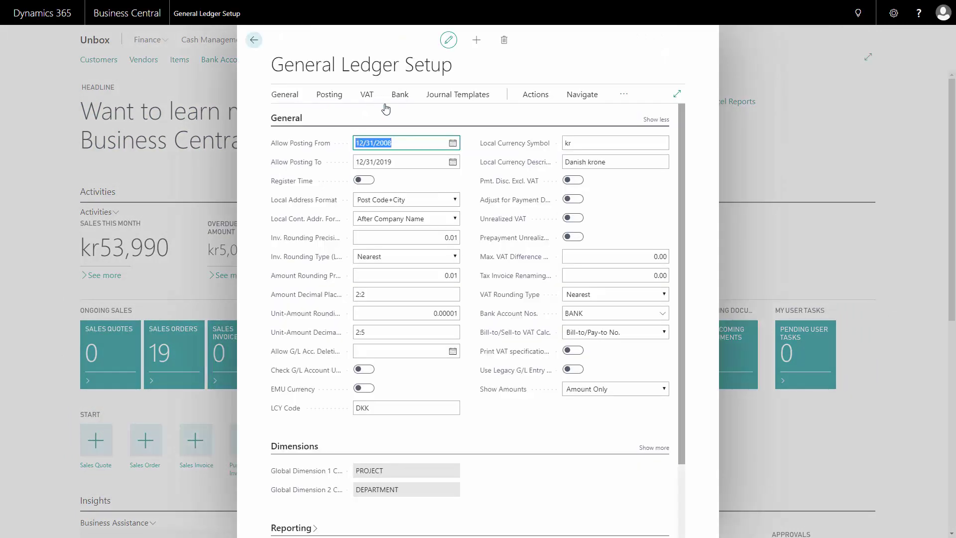
{"action": "scroll", "coordinate": [681, 344], "scroll_direction": "down", "scroll_amount": 1}
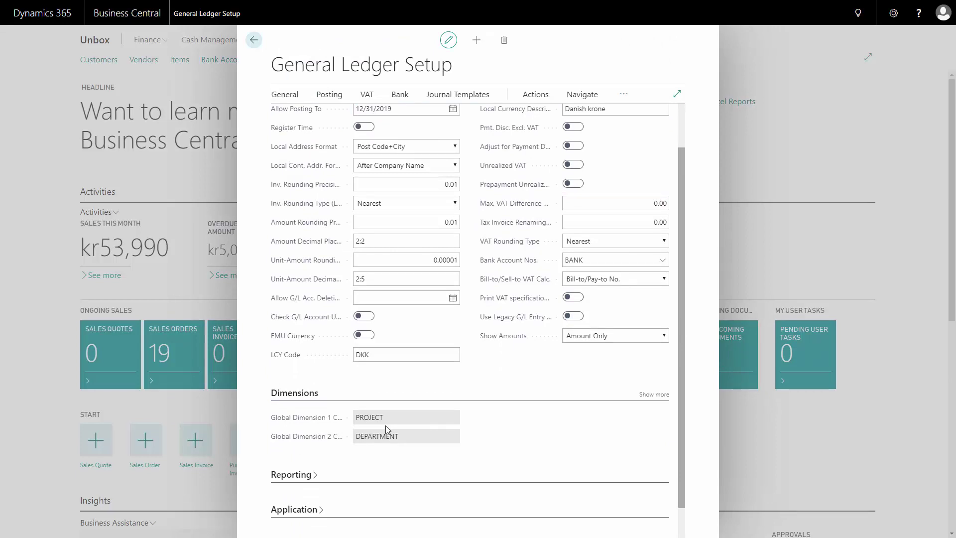
{"action": "left_click", "coordinate": [541, 95]}
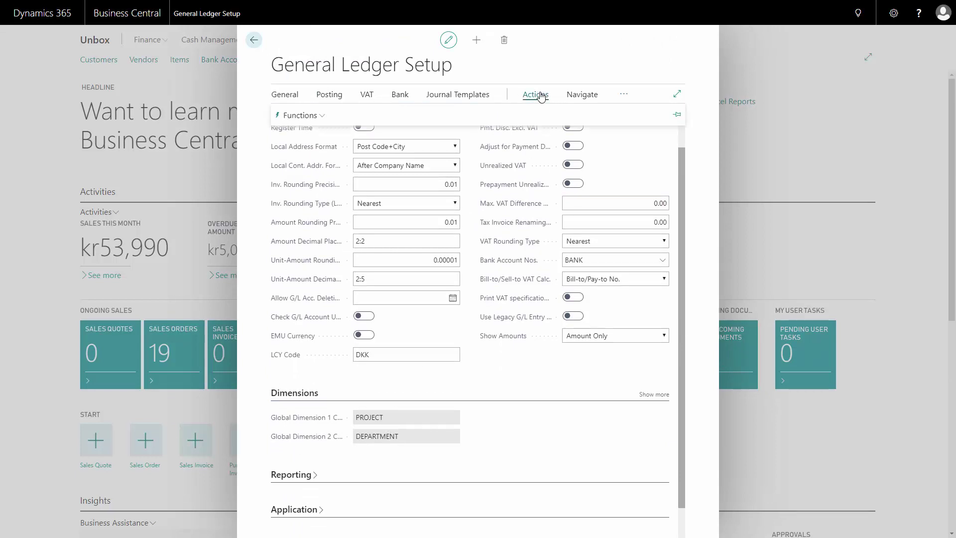
{"action": "left_click", "coordinate": [323, 119]}
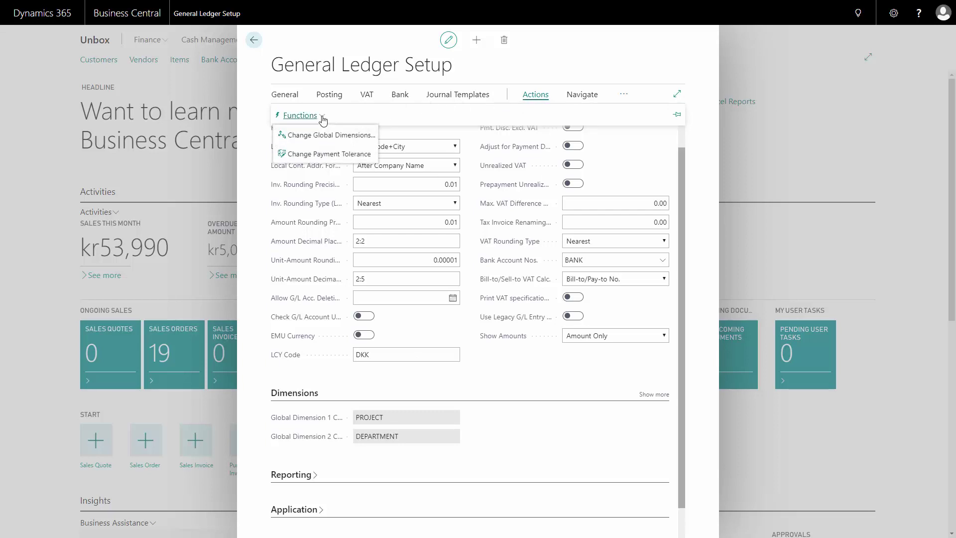
{"action": "left_click", "coordinate": [331, 135]}
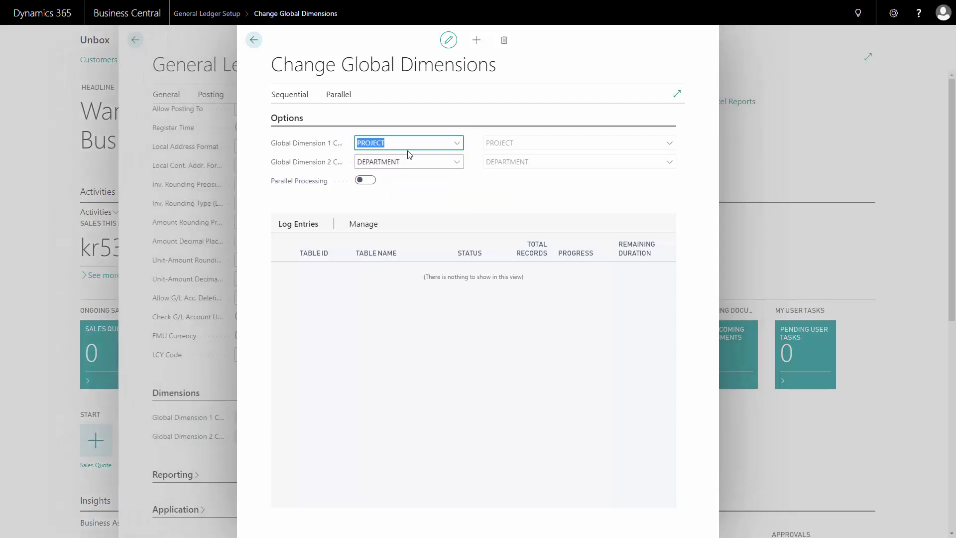
{"action": "left_click", "coordinate": [254, 44]}
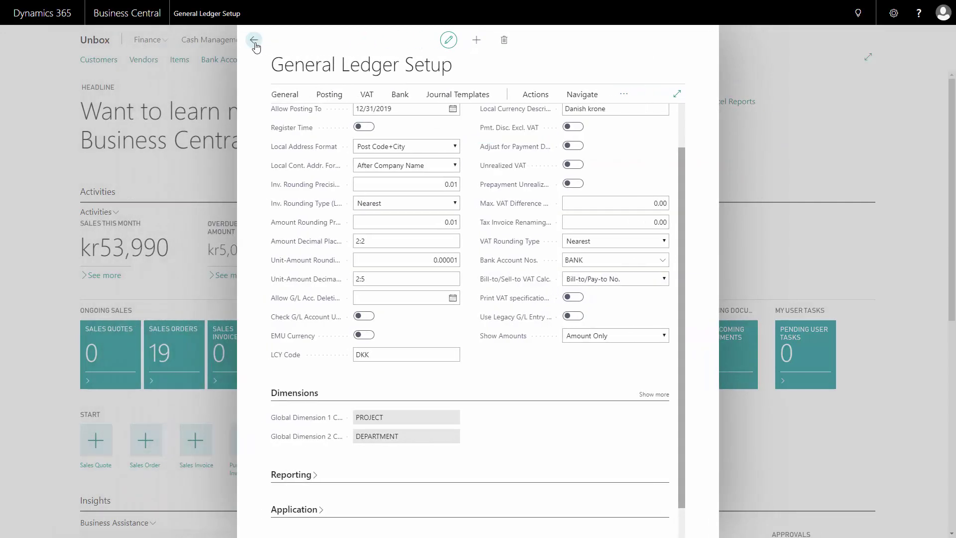